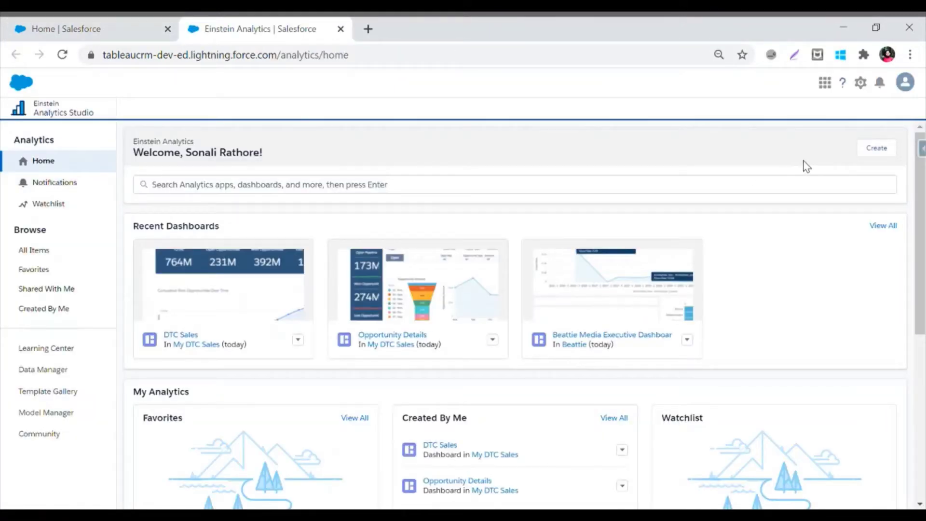
Examine where datasets can be created in Analytics Studio and in the Data Manager's dataset list
click(878, 150)
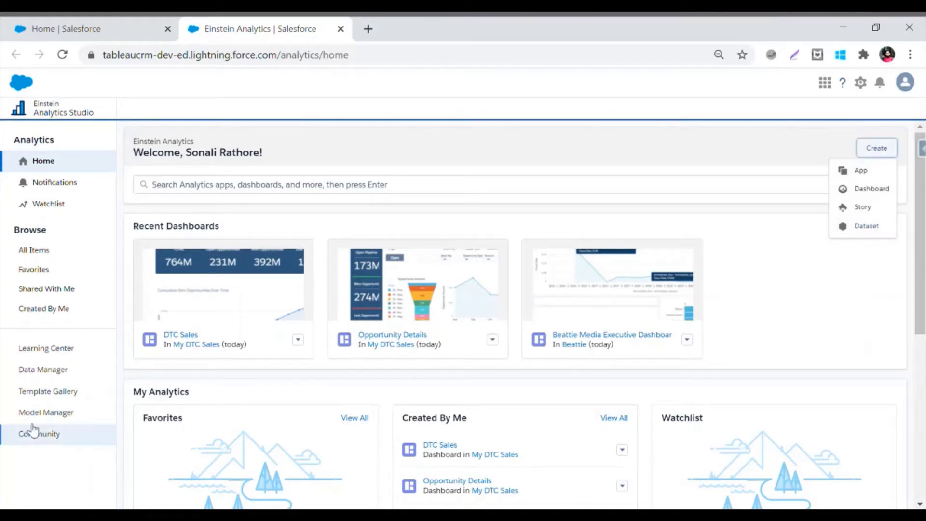
click(29, 370)
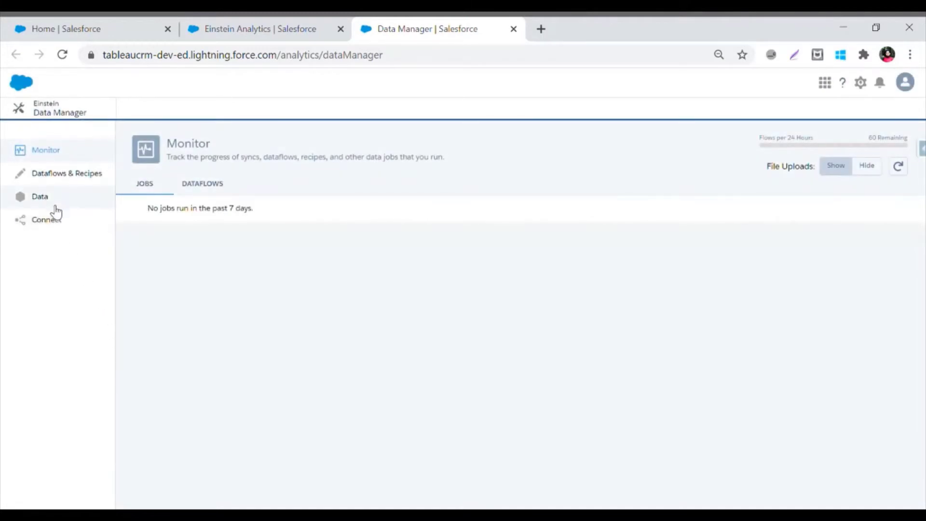
click(54, 205)
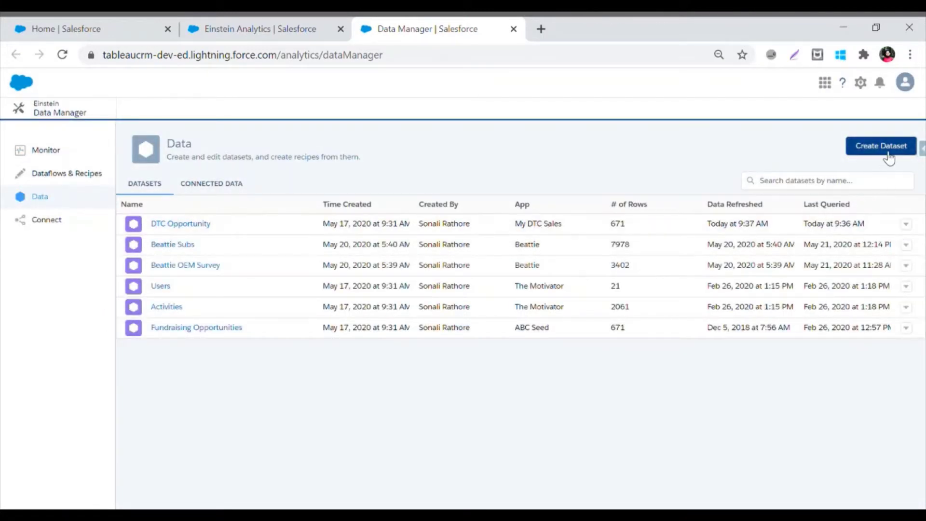
click(238, 31)
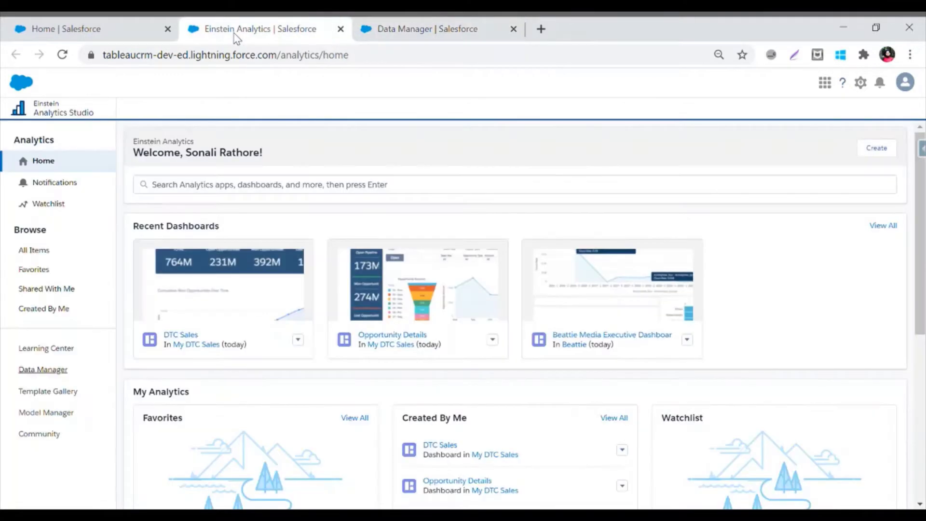
Start a new dataset from Analytics Studio with Salesforce Data as its source
click(873, 150)
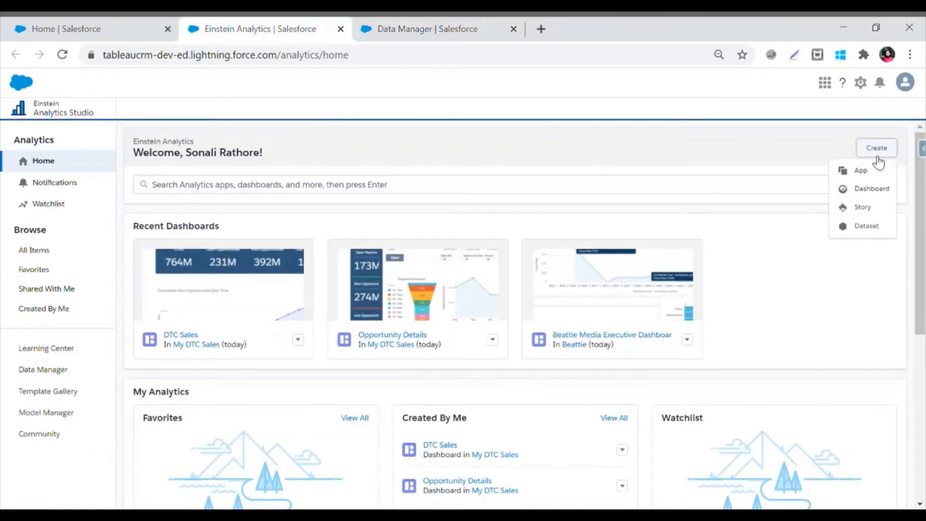
click(875, 227)
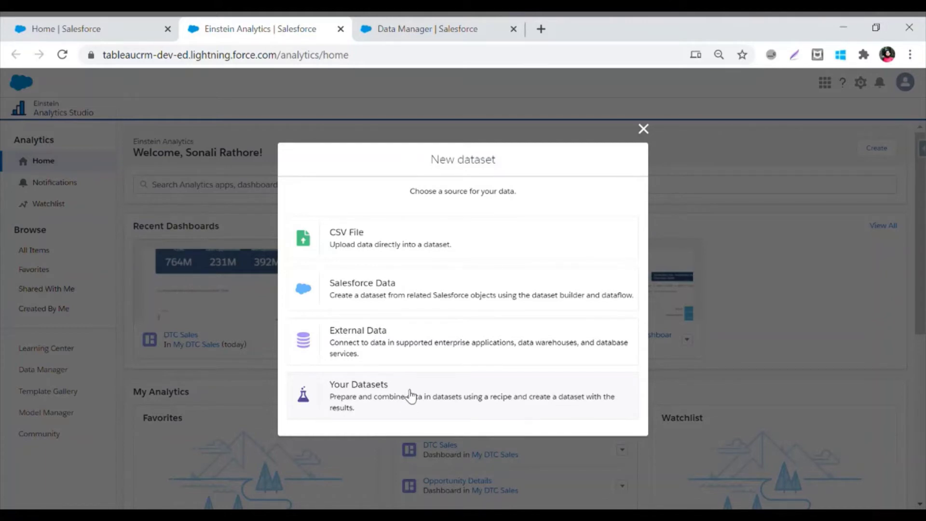
click(393, 302)
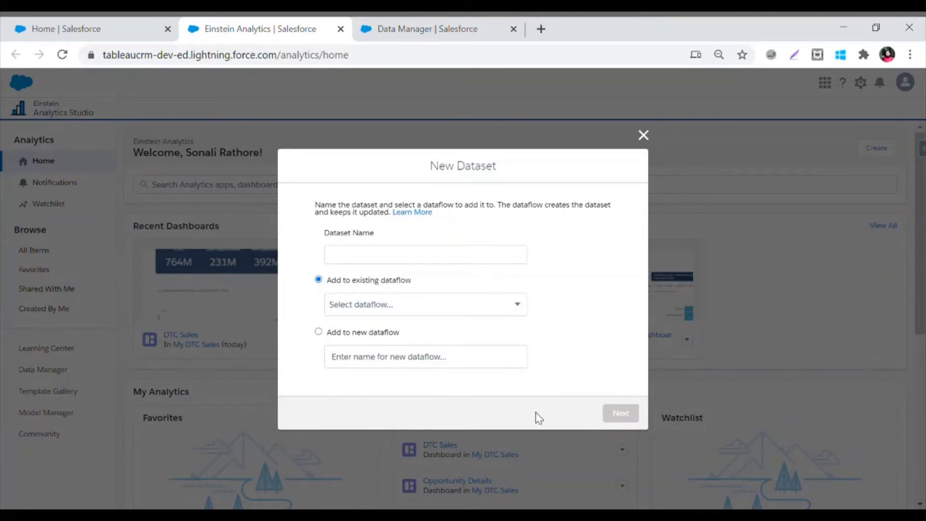
Name the dataset Product_Revenue, add it to the existing Default Salesforce Dataflow, and continue to object selection
click(455, 261)
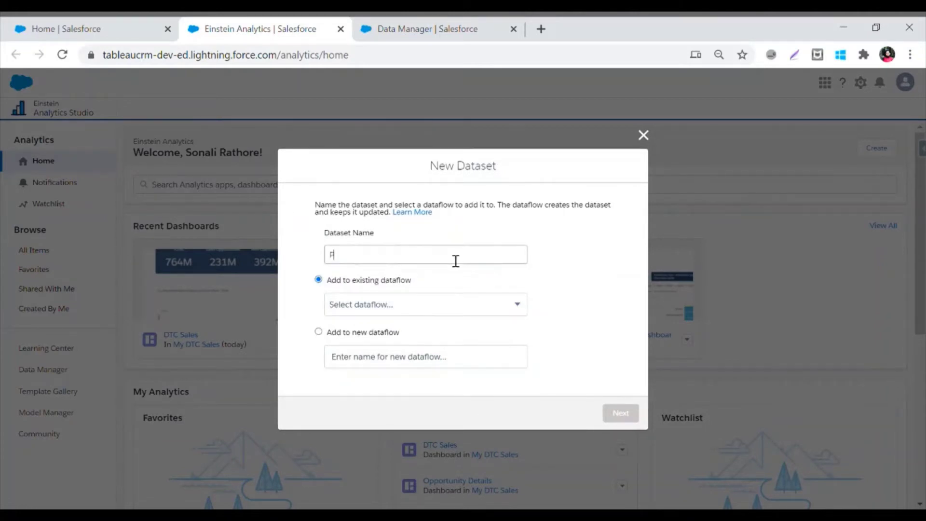
text(Product_Revenue)
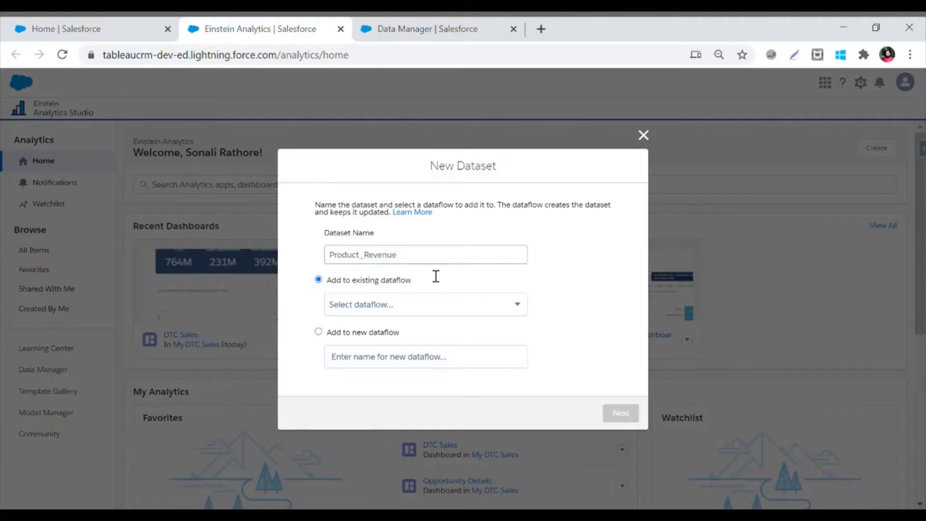
click(391, 305)
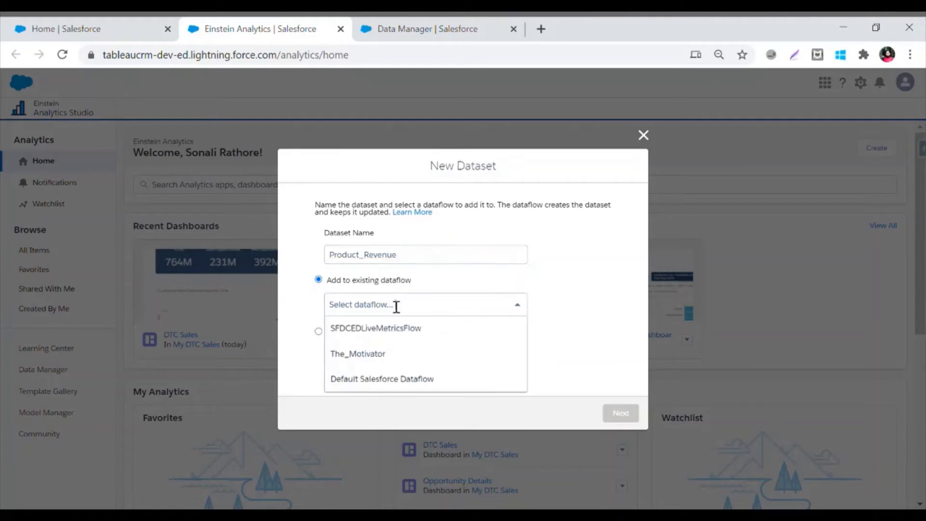
click(394, 384)
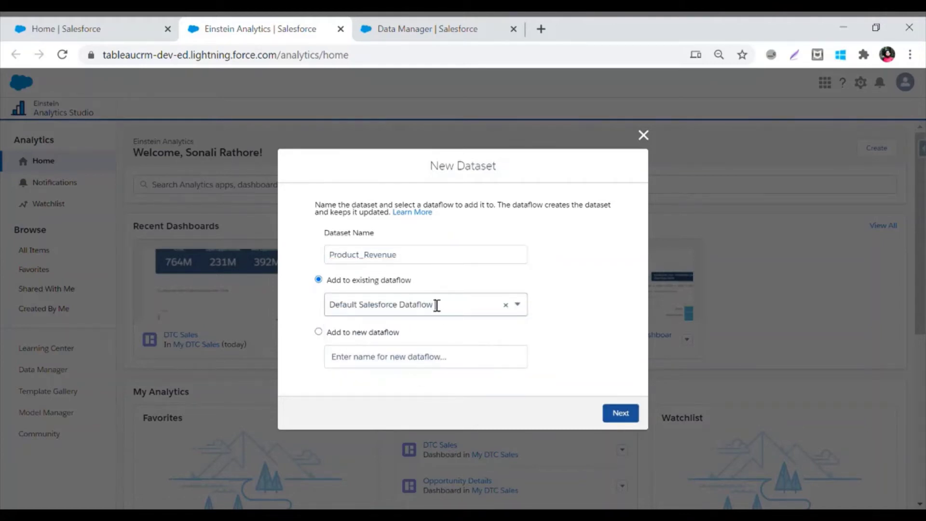
click(622, 414)
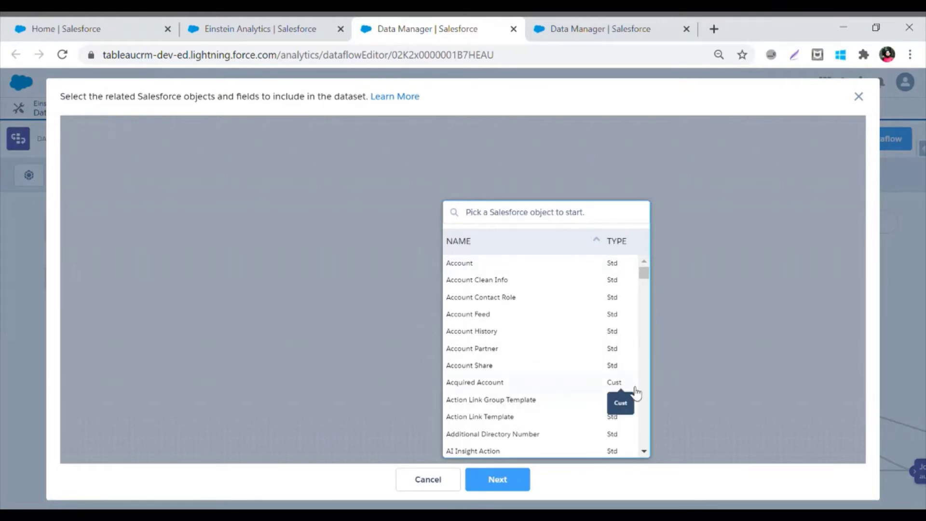
Find the Opportunity Product object and set it as the dataset's root object
click(513, 217)
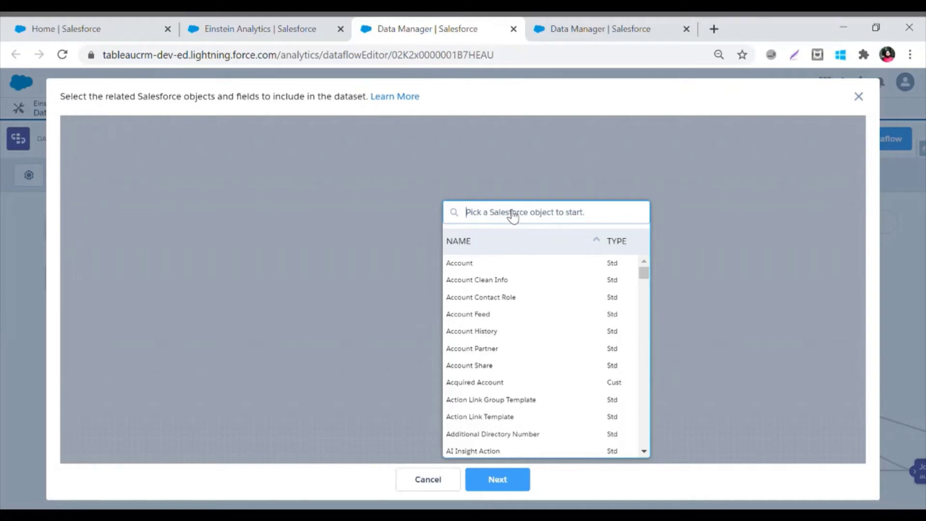
text(Oppo)
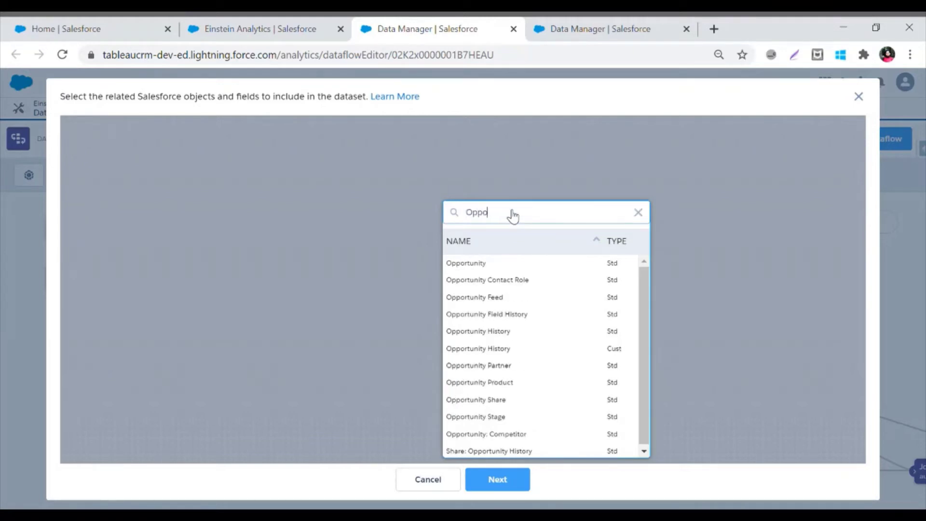
text(rtunity product)
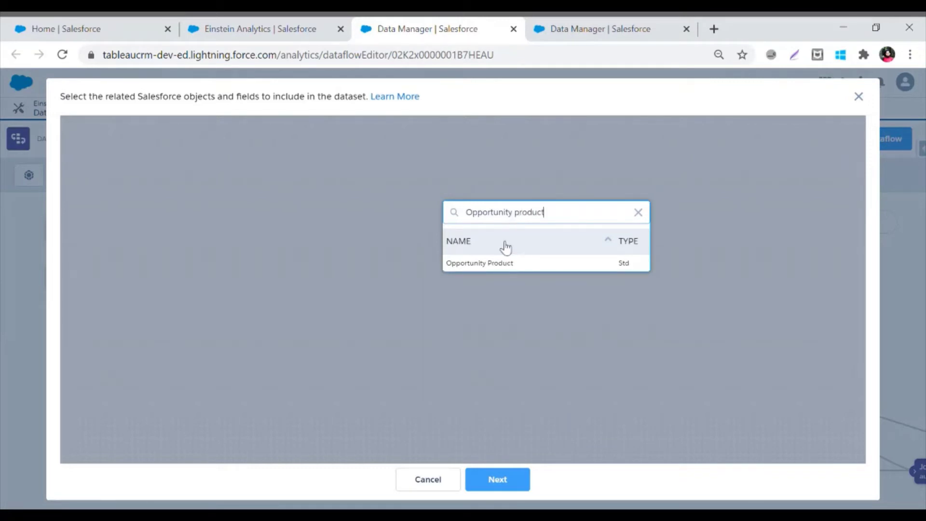
click(499, 264)
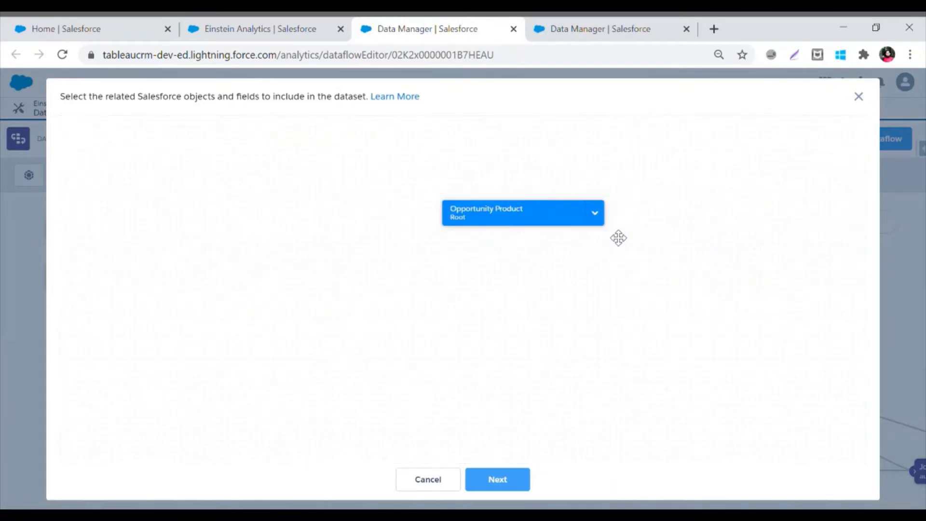
Include the Line Description, List Price, Quantity, Sales Price and Total Price fields of Opportunity Product
mouse_move(624, 230)
click(617, 213)
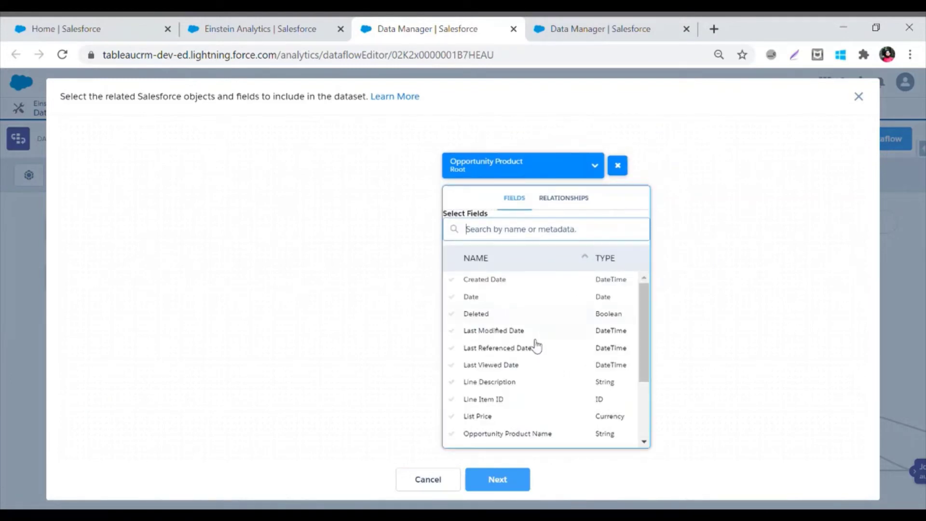
click(486, 385)
scroll(526, 366, down, 2)
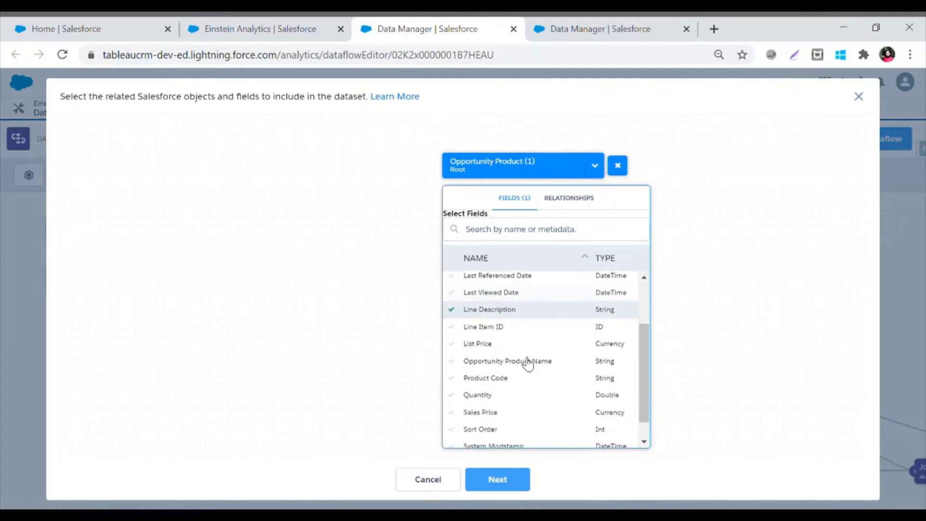
click(503, 345)
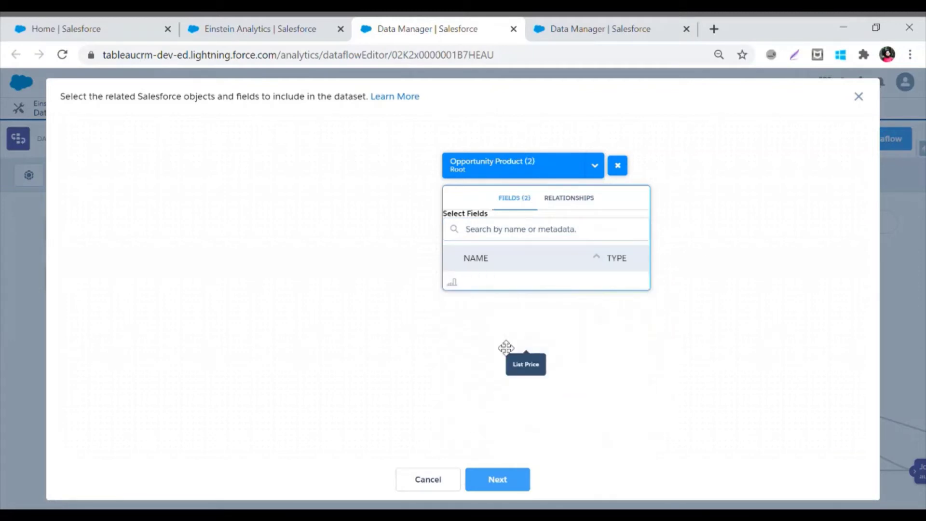
scroll(504, 347, down, 3)
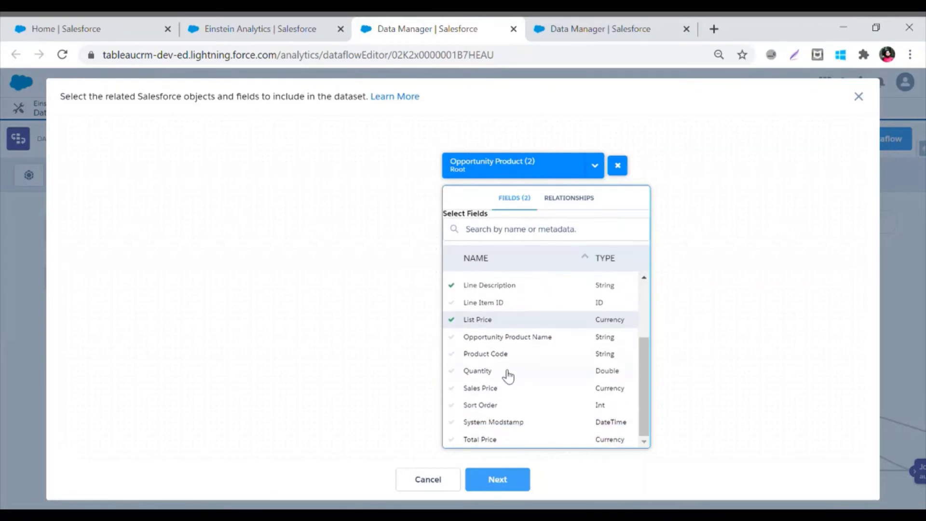
click(503, 373)
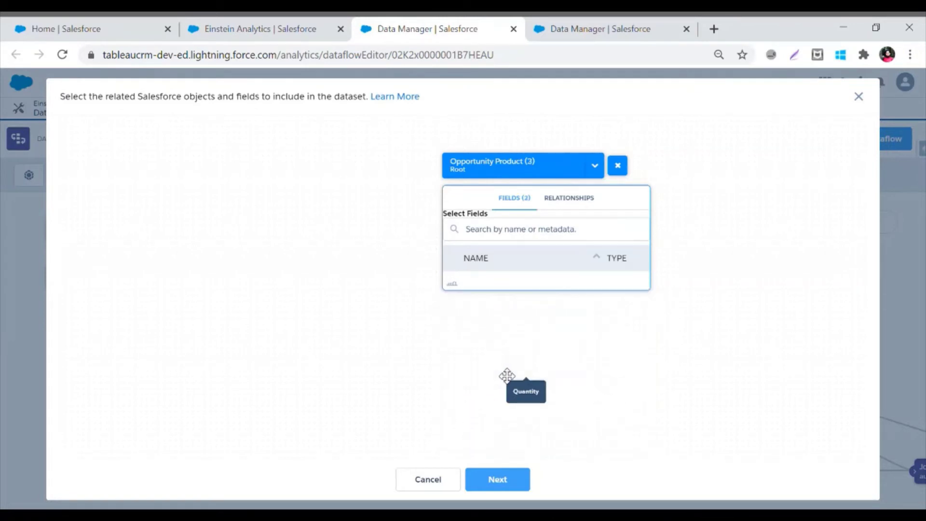
scroll(504, 373, down, 3)
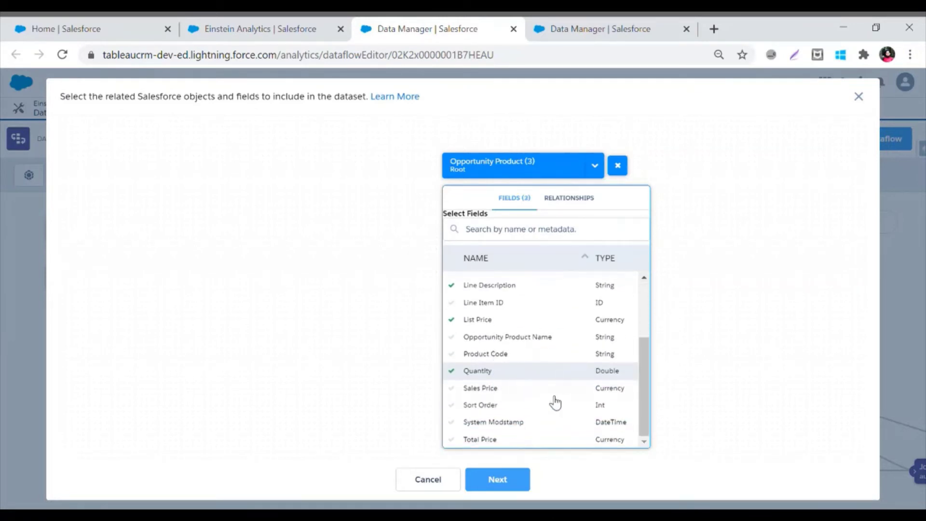
click(503, 388)
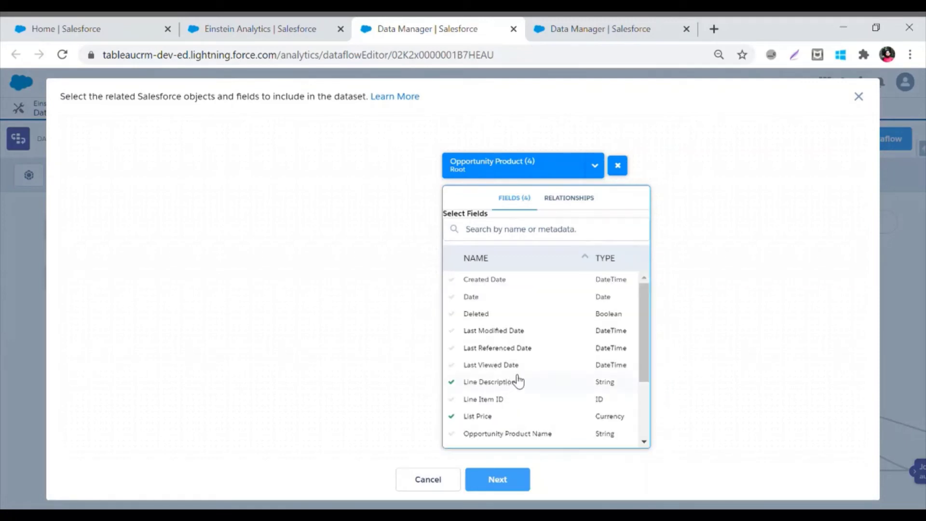
scroll(528, 377, down, 3)
click(508, 441)
Join the Opportunity and Product2 objects to Opportunity Product through Opportunity ID and Product ID
click(580, 202)
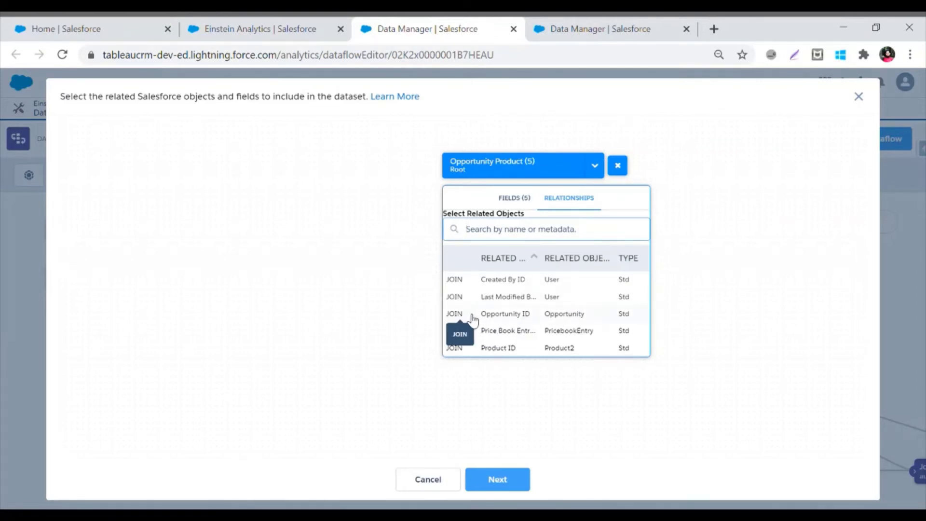
click(501, 319)
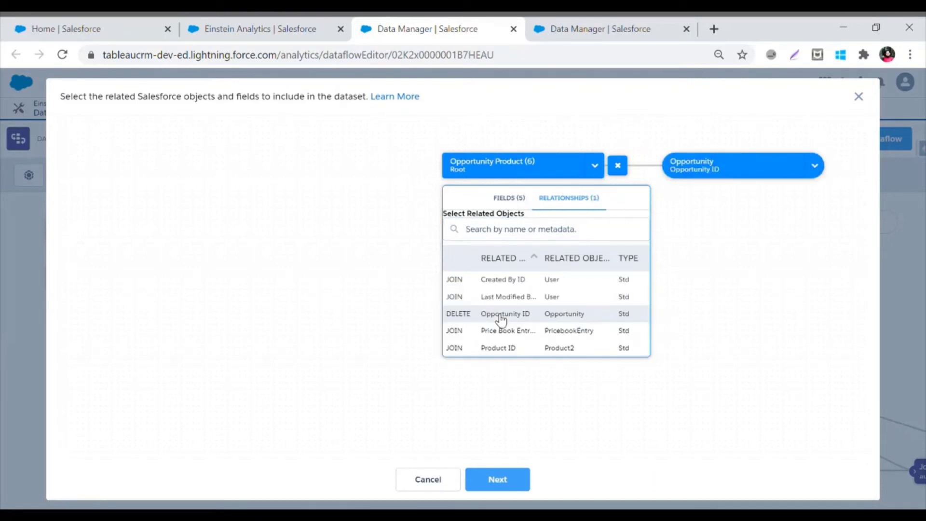
click(496, 352)
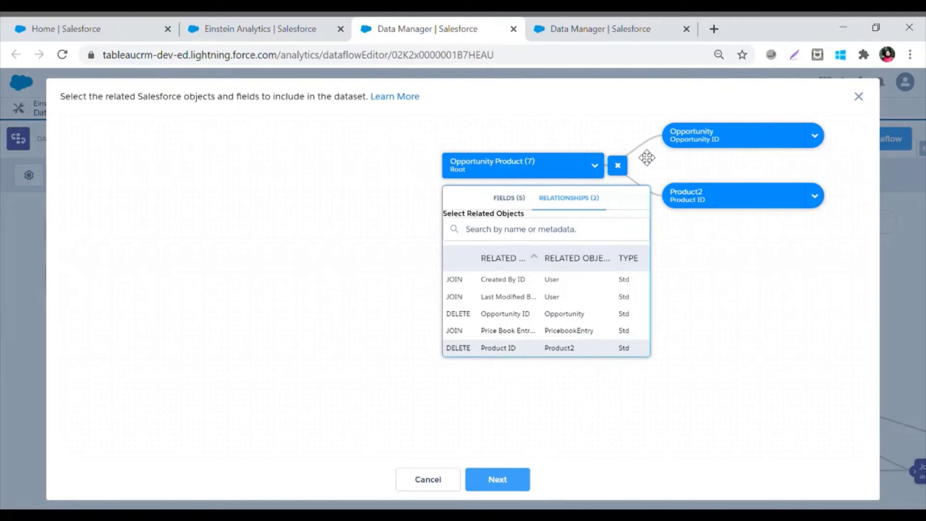
drag(647, 155, 472, 214)
click(471, 215)
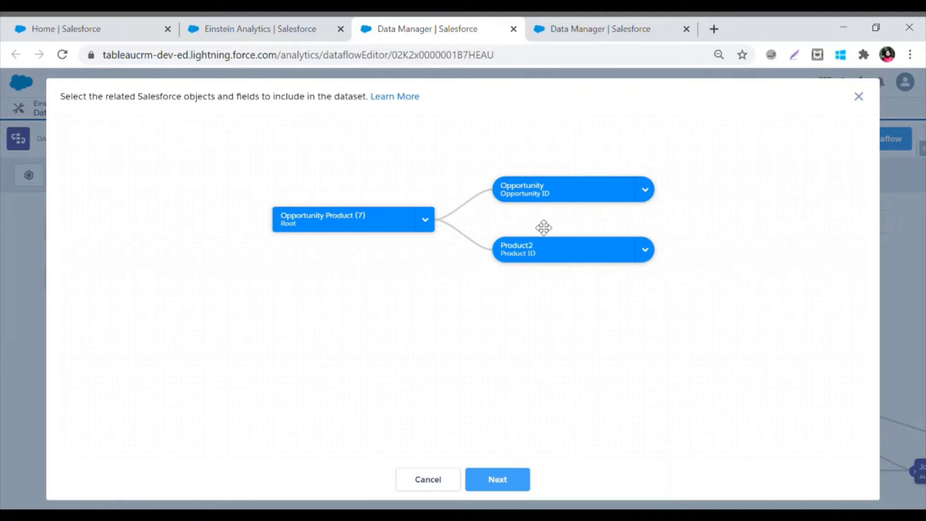
Include five fields of the Opportunity object, among them Amount, Close Date, Closed and Stage
mouse_move(653, 204)
click(671, 191)
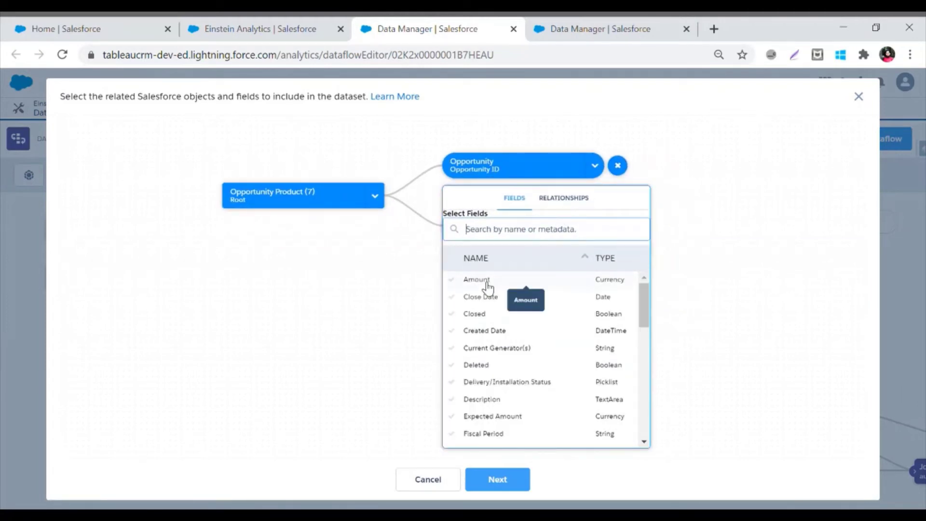
click(487, 284)
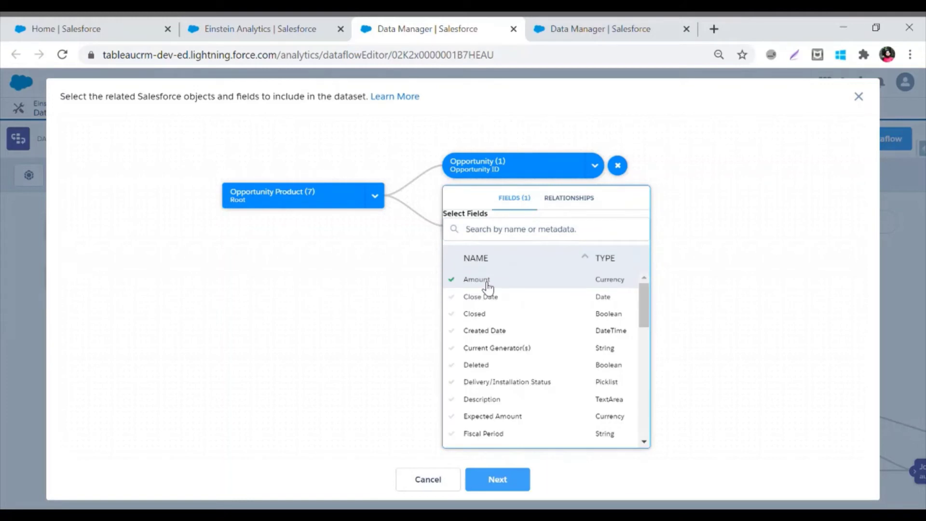
click(496, 300)
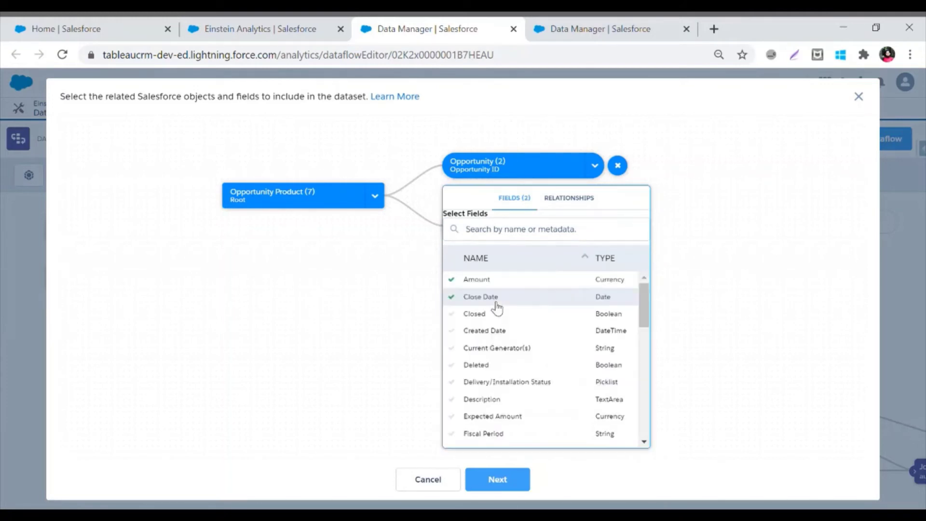
click(491, 314)
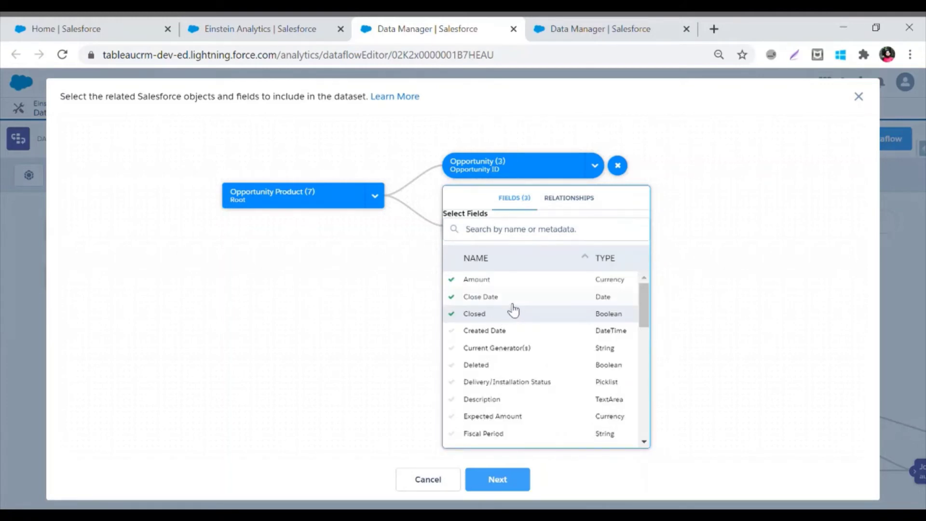
scroll(515, 313, down, 7)
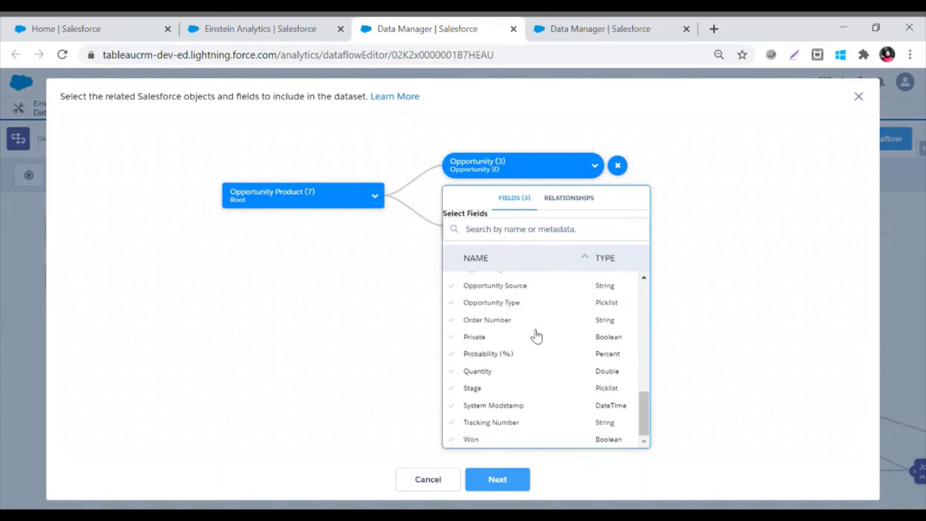
click(480, 389)
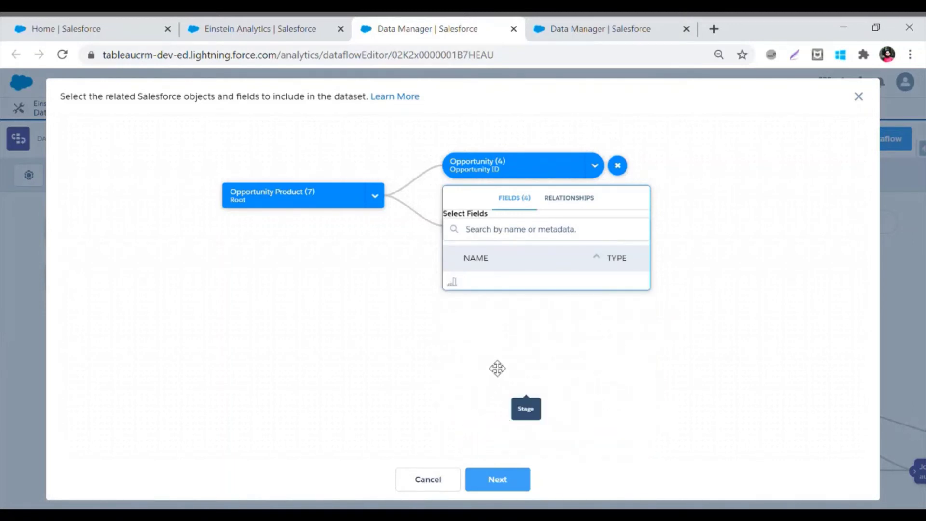
click(500, 374)
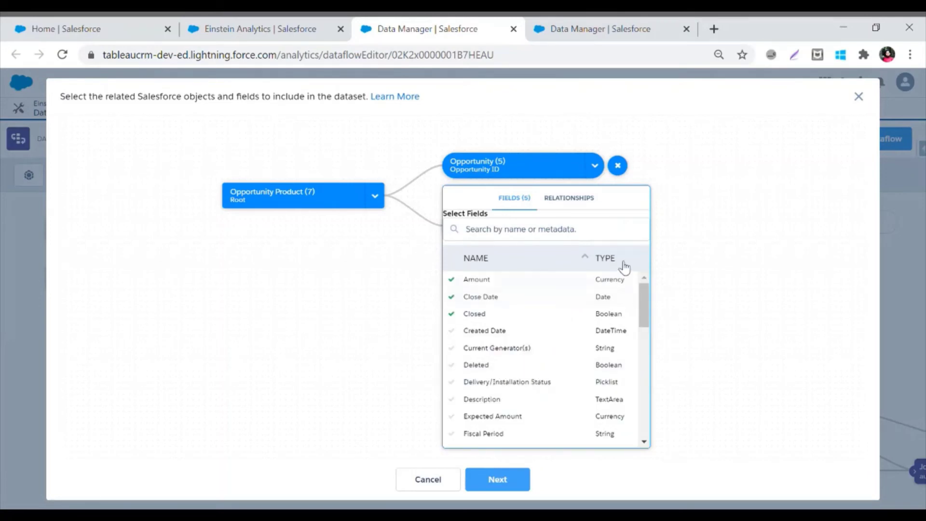
click(675, 227)
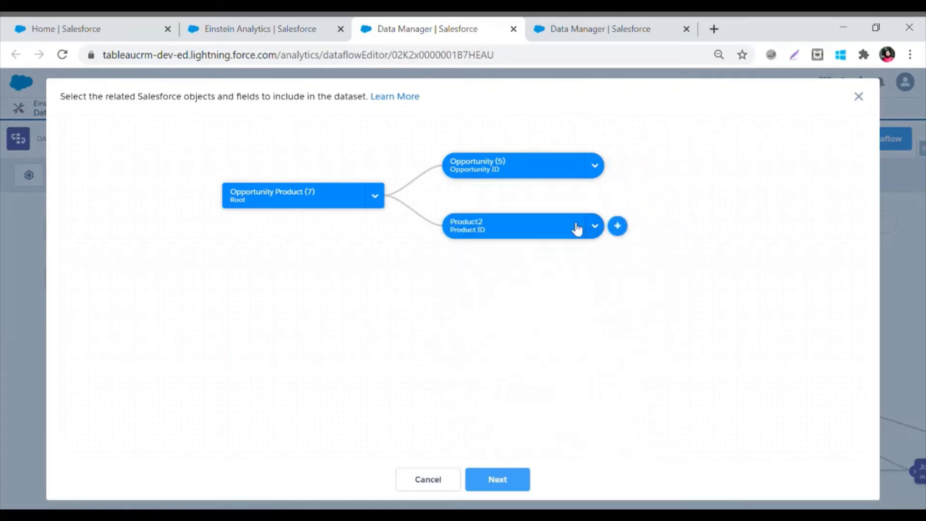
Include the Active, Product Code, Product Family and Product Name fields of the Product2 object
click(618, 227)
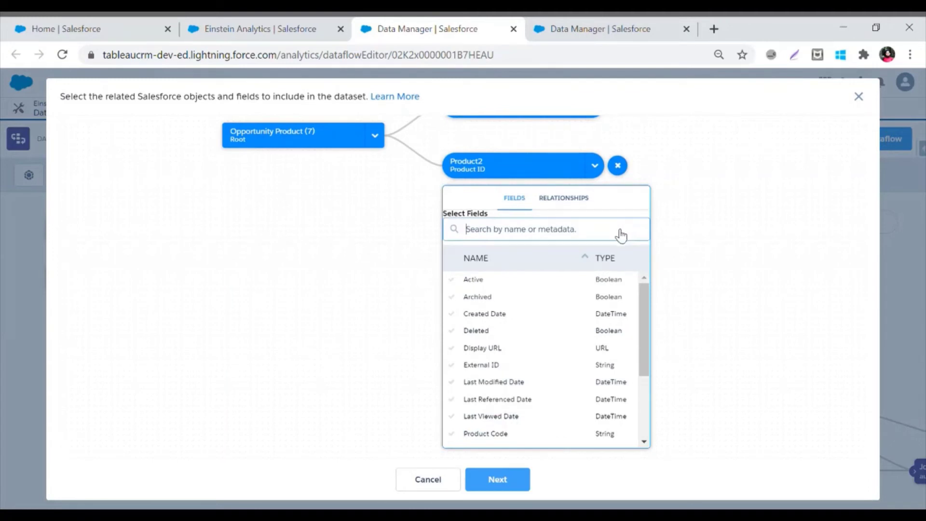
click(504, 286)
scroll(510, 296, down, 2)
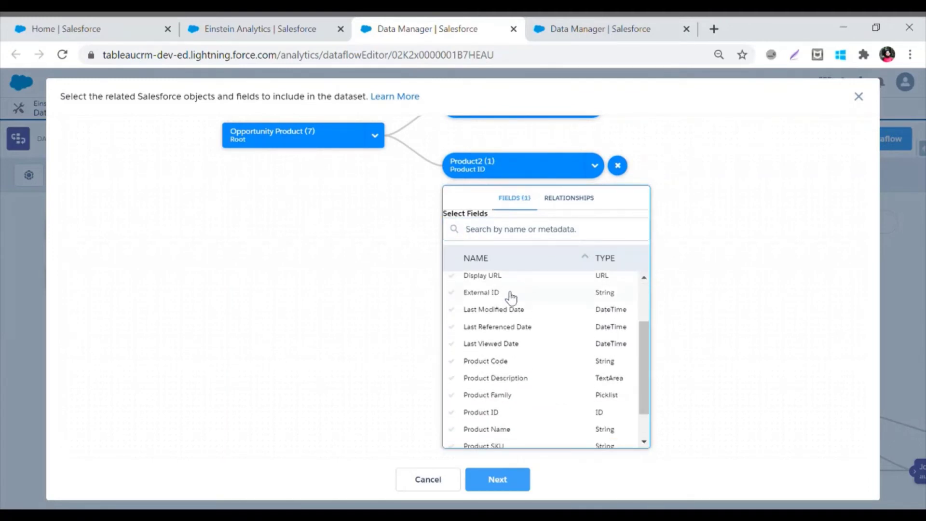
scroll(511, 299, down, 2)
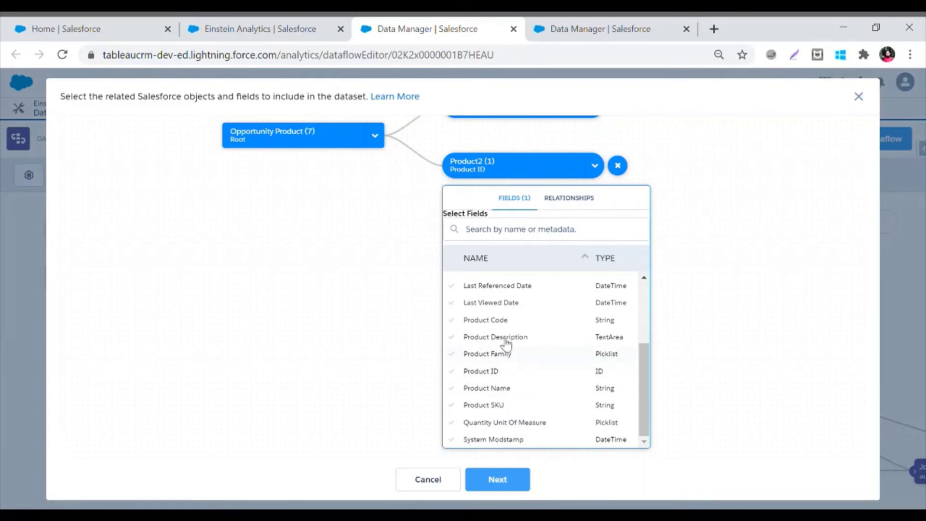
click(500, 321)
scroll(516, 347, down, 2)
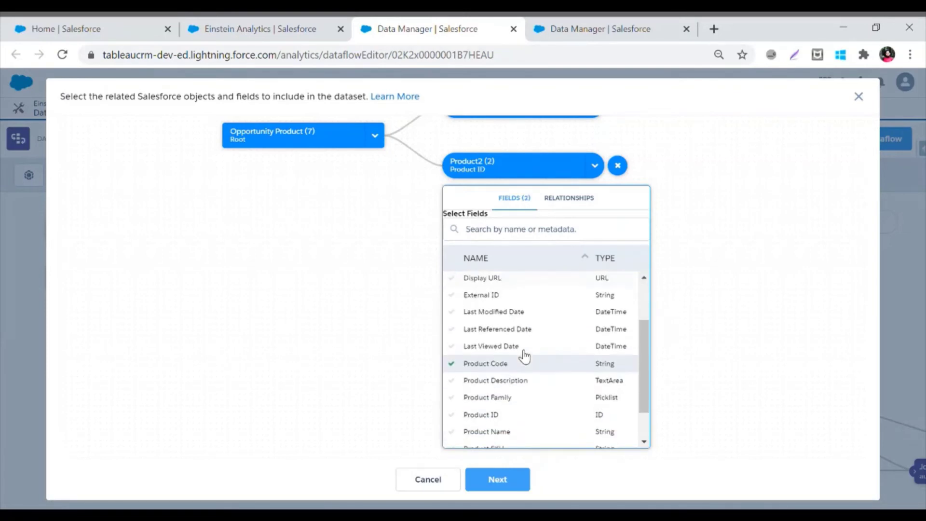
click(506, 396)
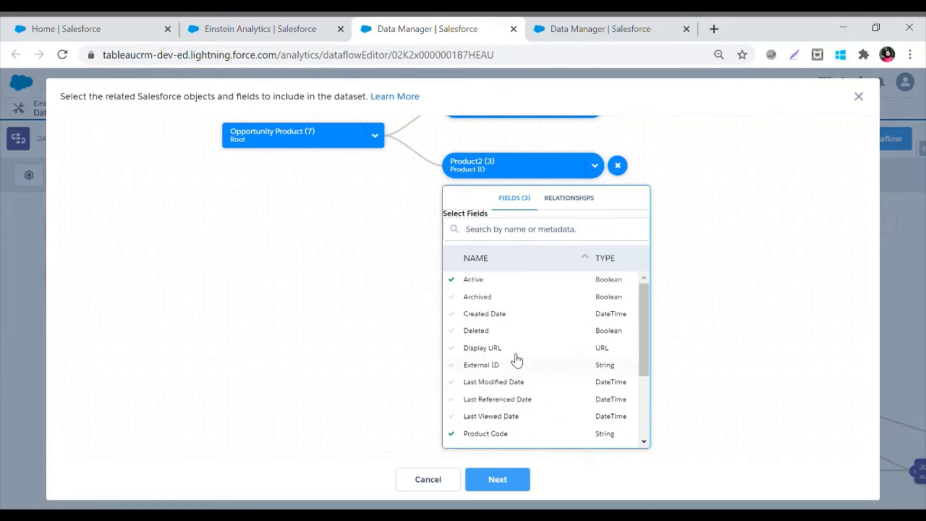
scroll(516, 359, down, 3)
click(497, 393)
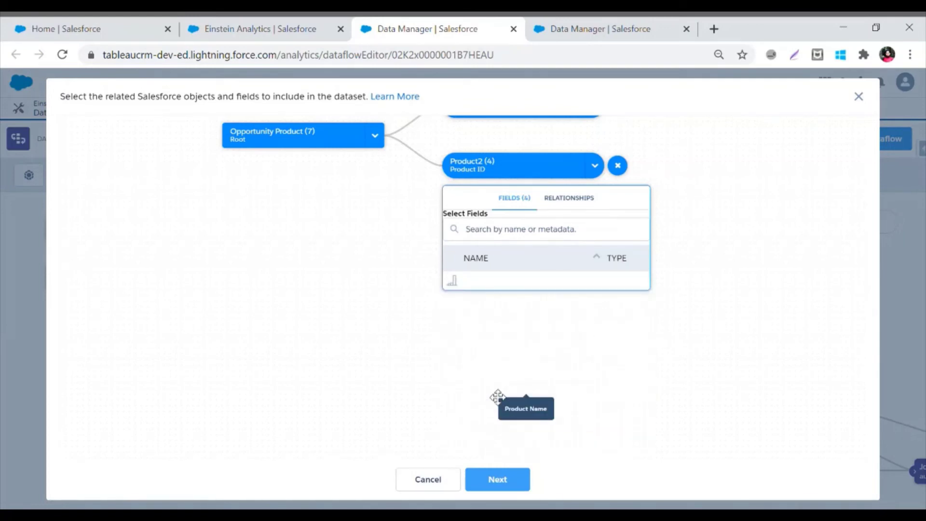
click(715, 335)
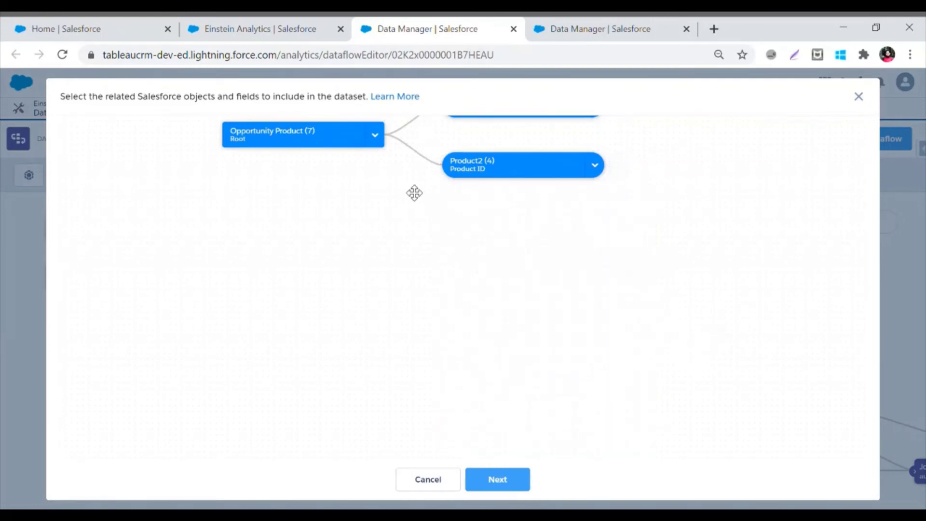
drag(424, 155, 434, 252)
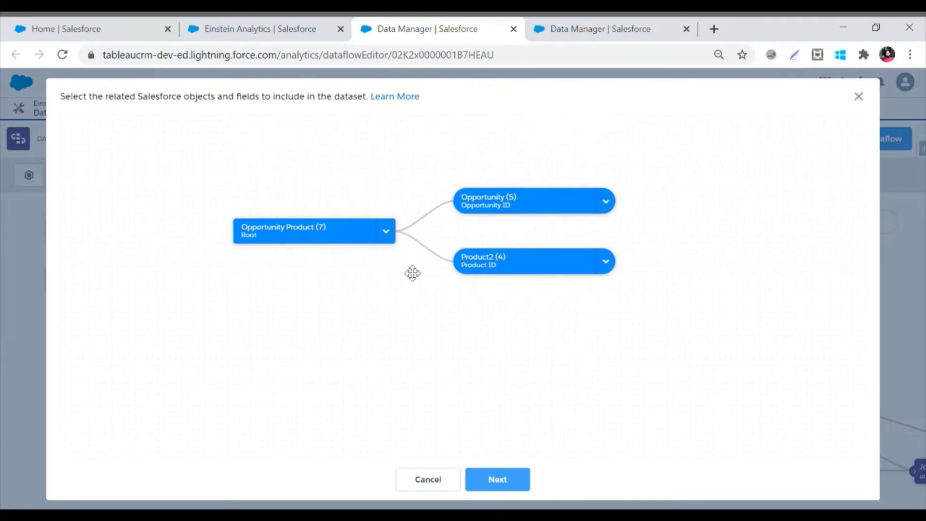
Finish the object and field selection and create the dataset in the Shared App
click(504, 479)
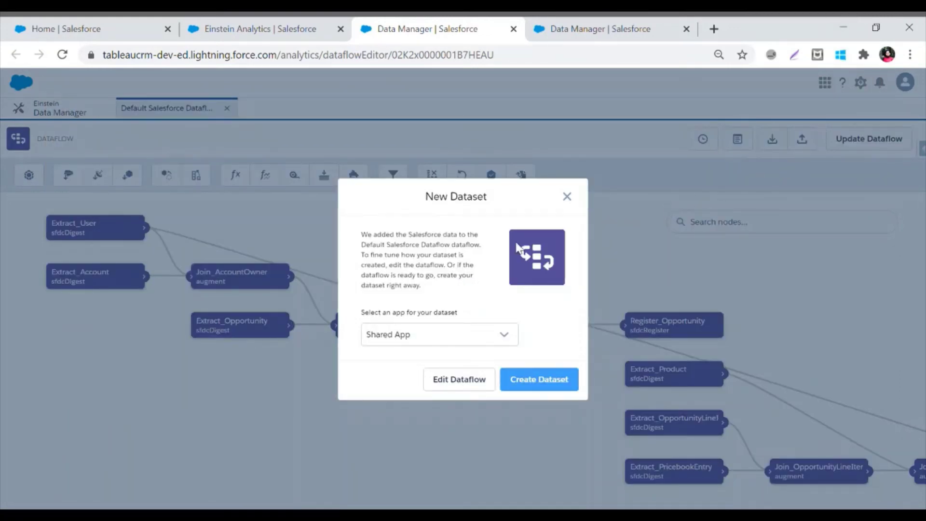
click(402, 344)
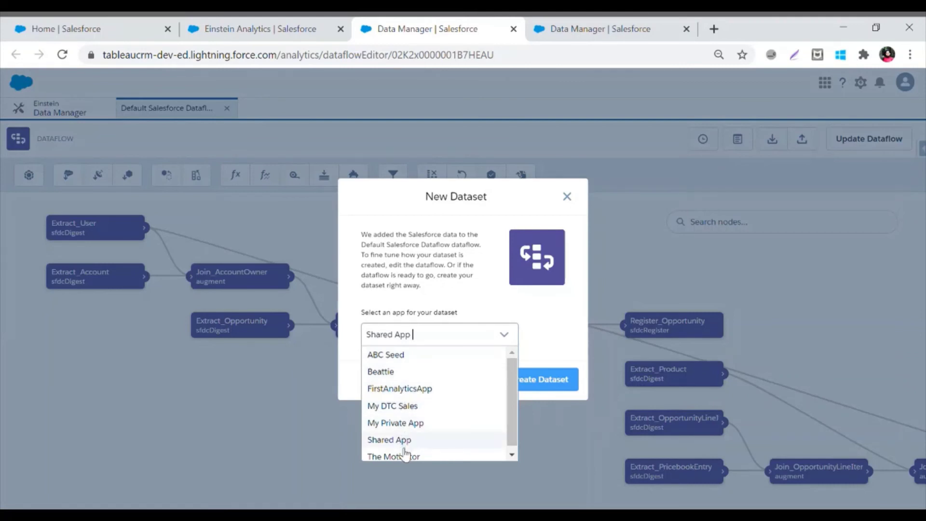
click(394, 344)
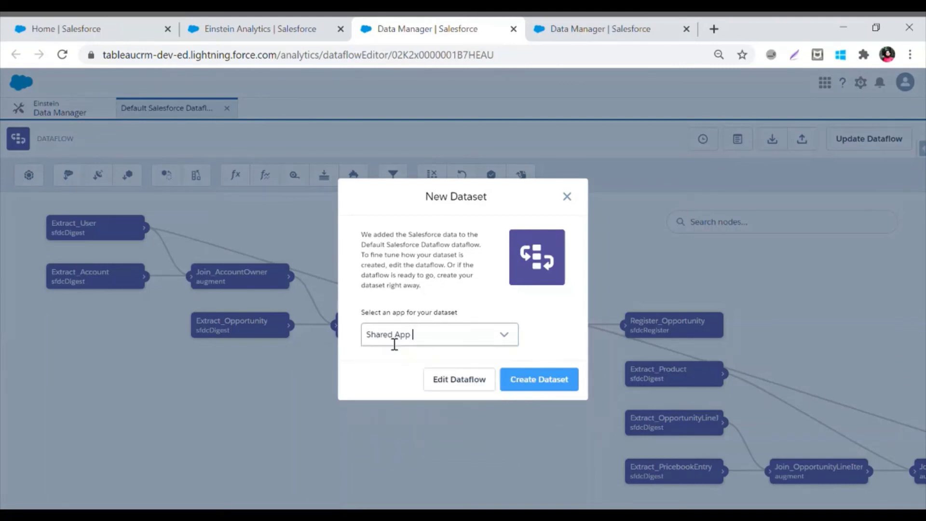
click(550, 384)
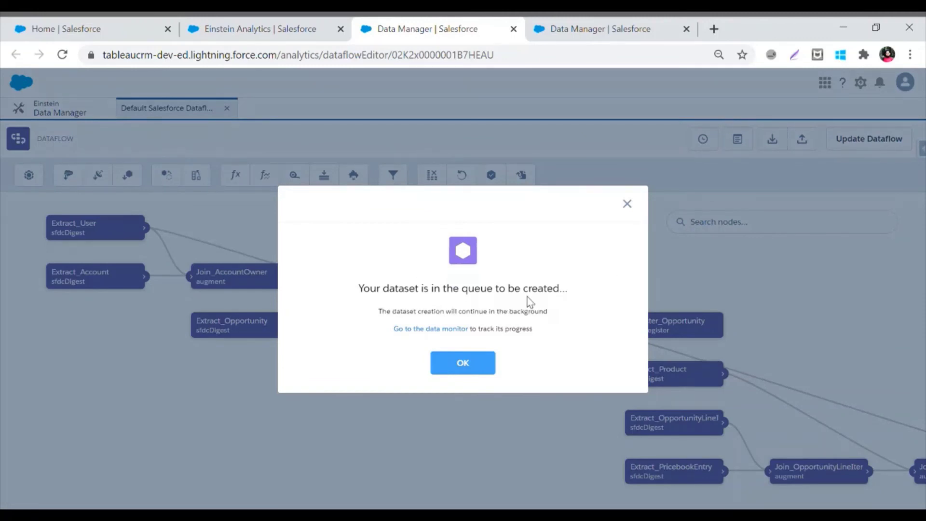
drag(360, 290, 572, 293)
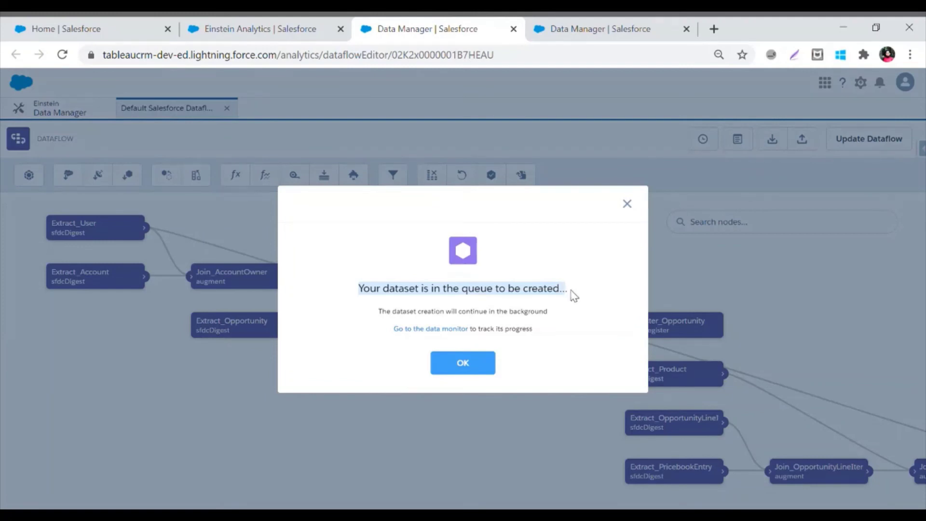
click(578, 302)
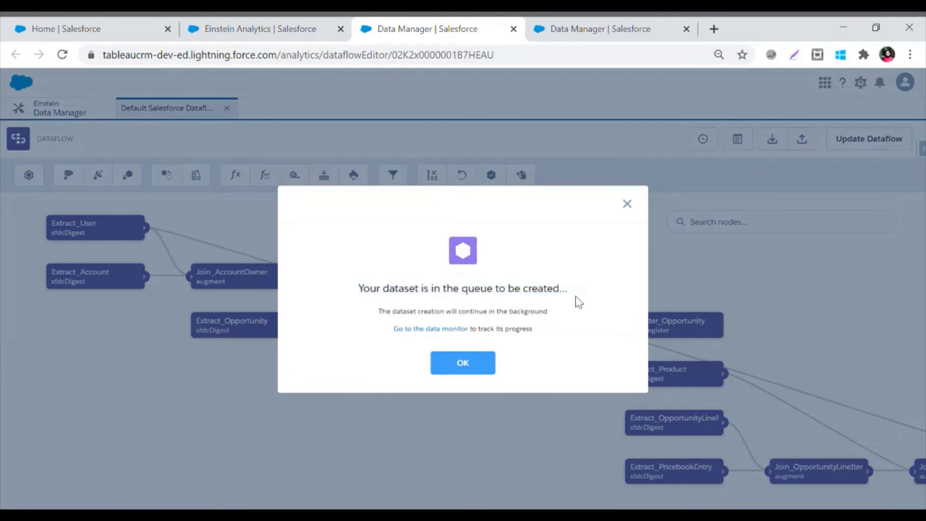
Check the latest Default Salesforce Dataflow run in the data monitor, refresh its status, and open the list of datasets
click(455, 330)
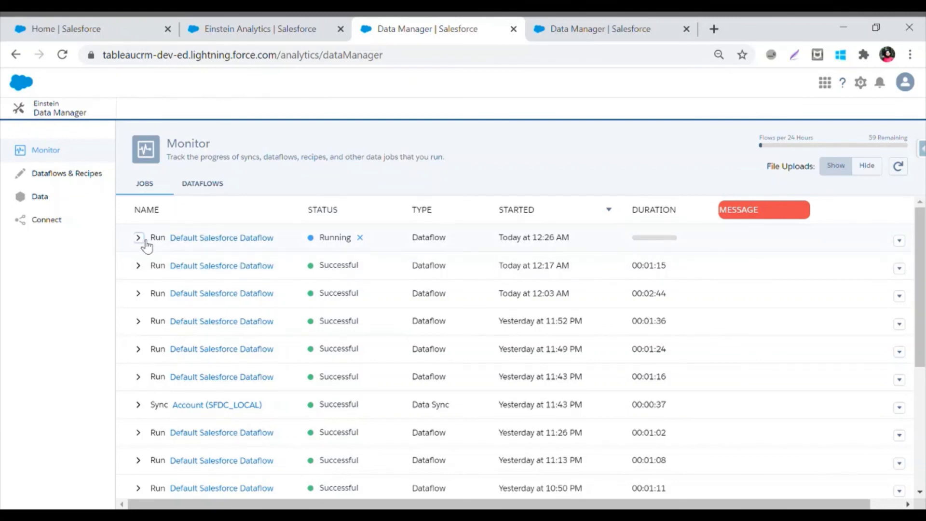
click(139, 238)
click(139, 238)
click(63, 55)
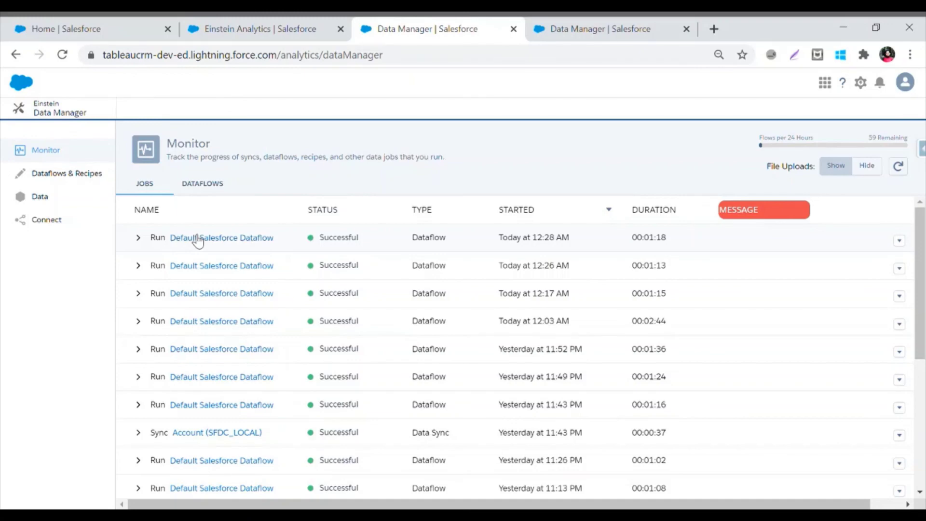
click(57, 196)
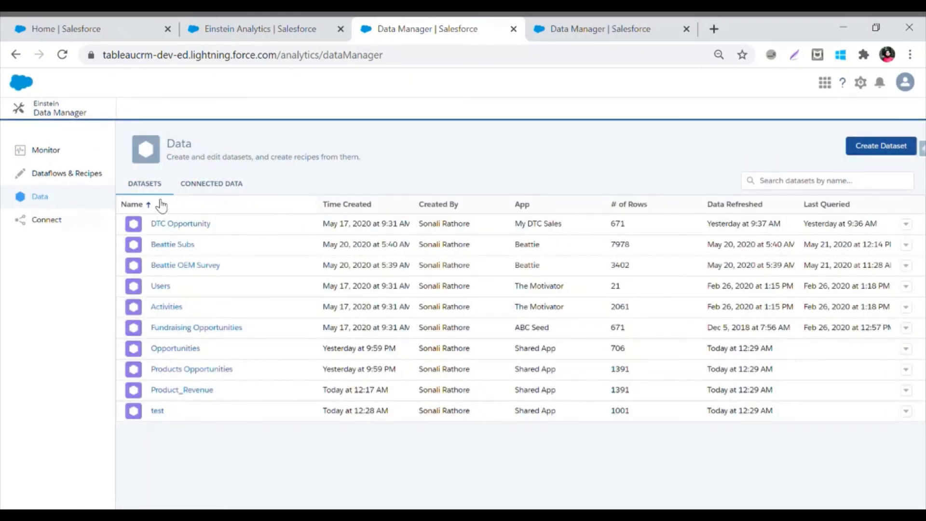